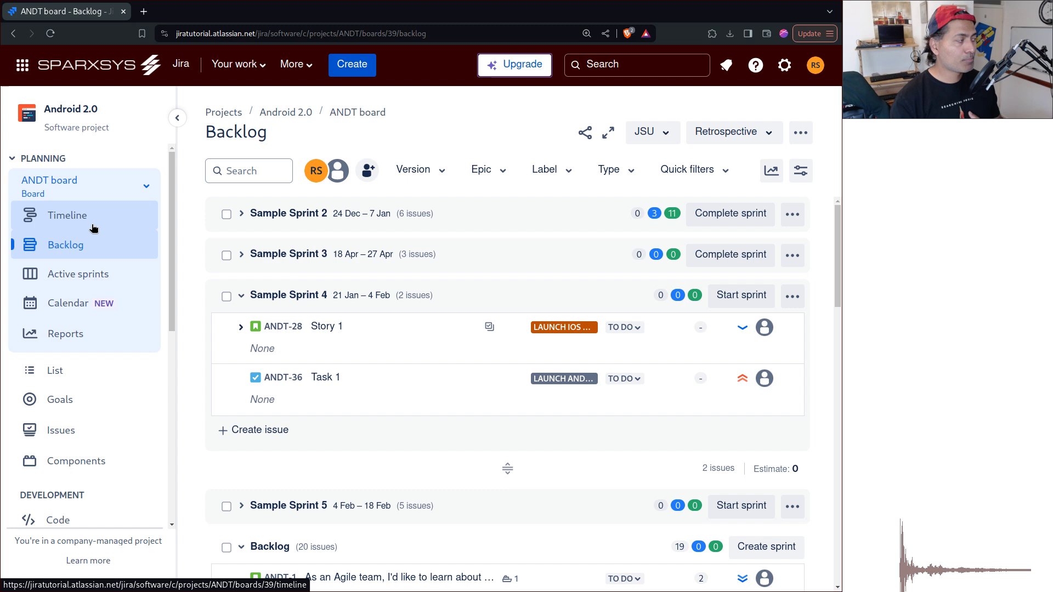
Collapse the project sidebar and briefly expand Sample Sprint 2 to look at its issues
left_click(177, 118)
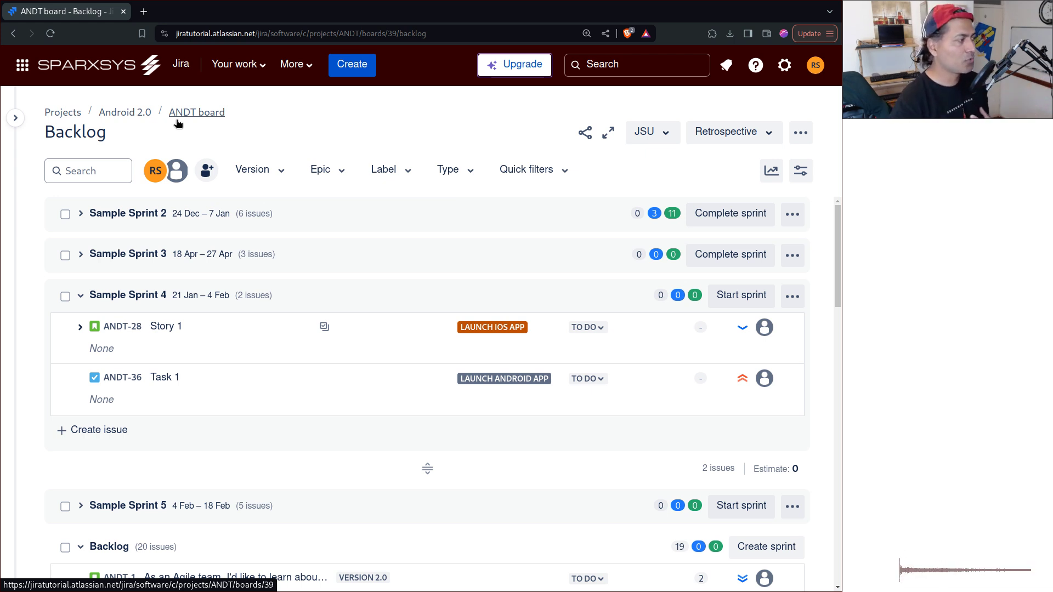
left_click(81, 214)
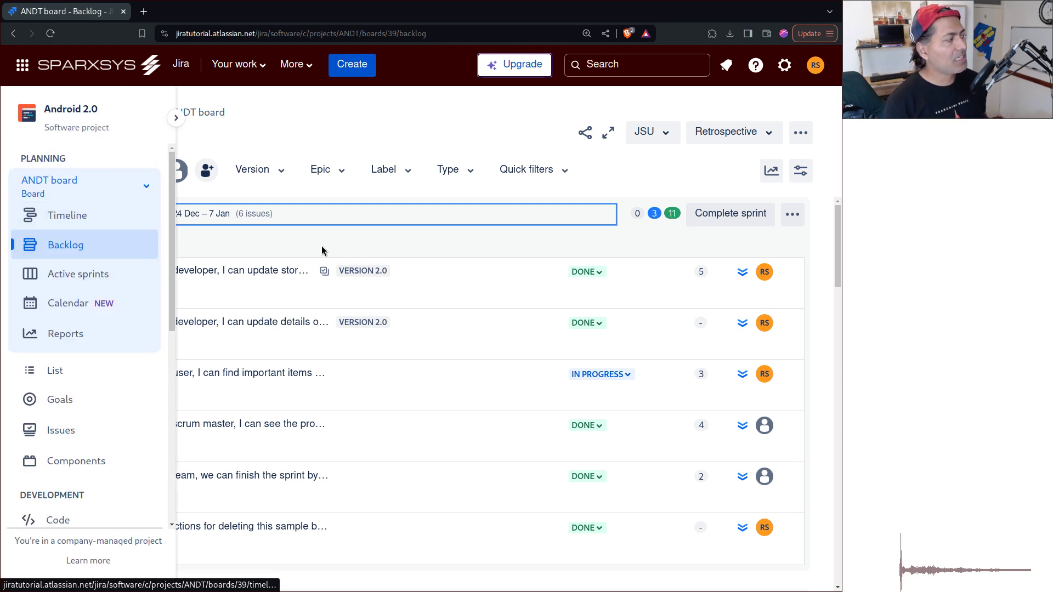
left_click(80, 214)
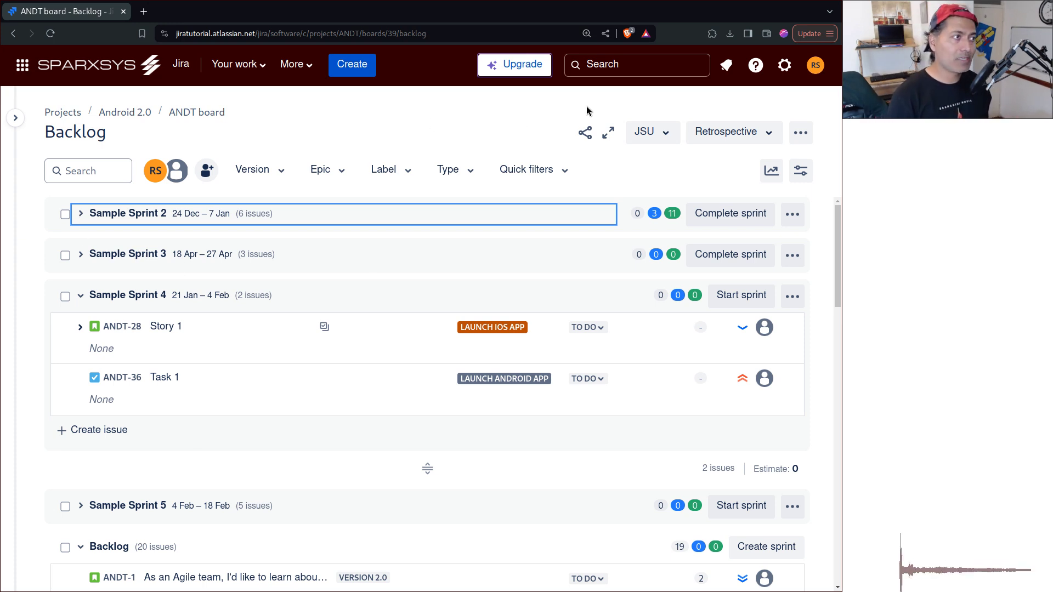
Open the full list of all issues in a new browser tab from Jira search
left_click(784, 65)
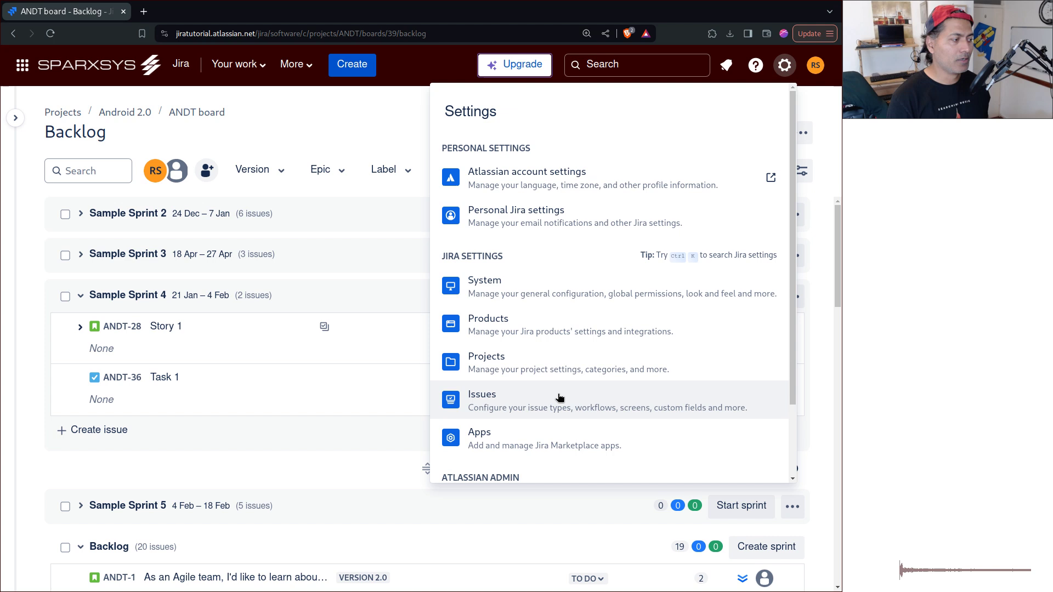
left_click(629, 61)
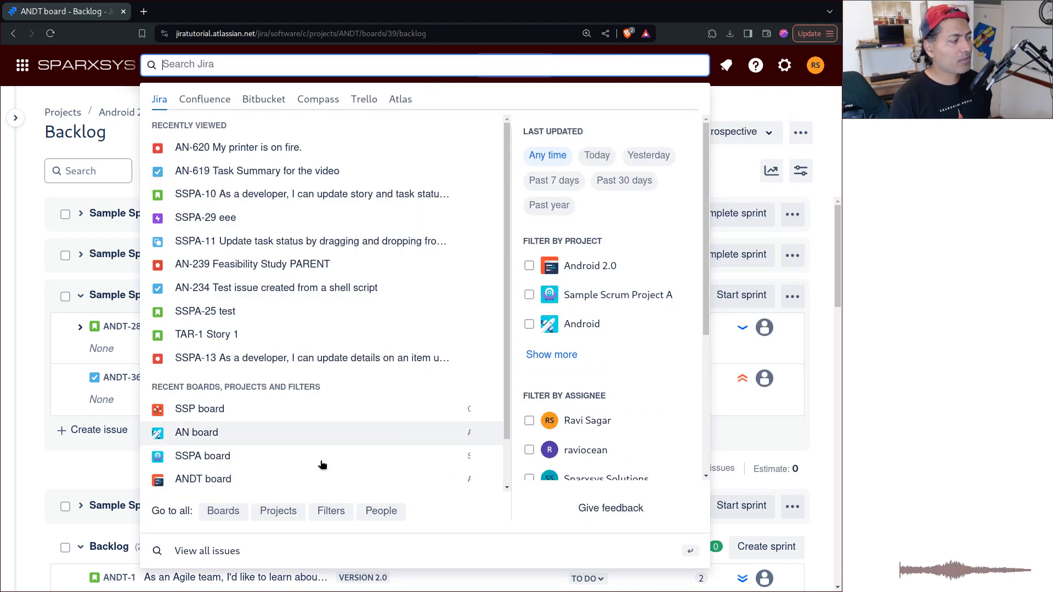
middle_click(216, 558)
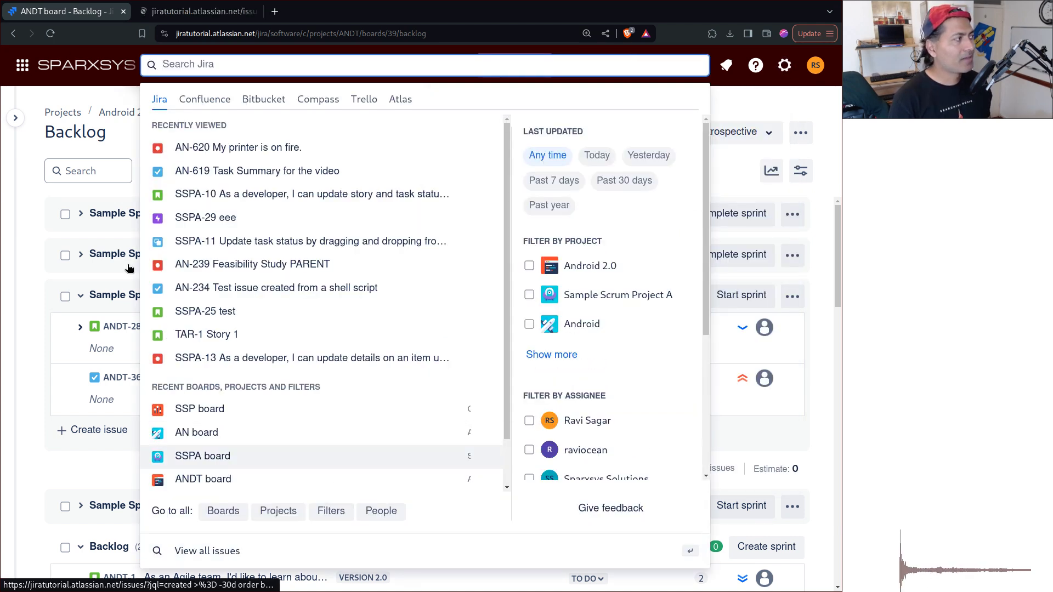
Add a Reporter filter to the basic-mode issue search, then return to the backlog tab
left_click(169, 12)
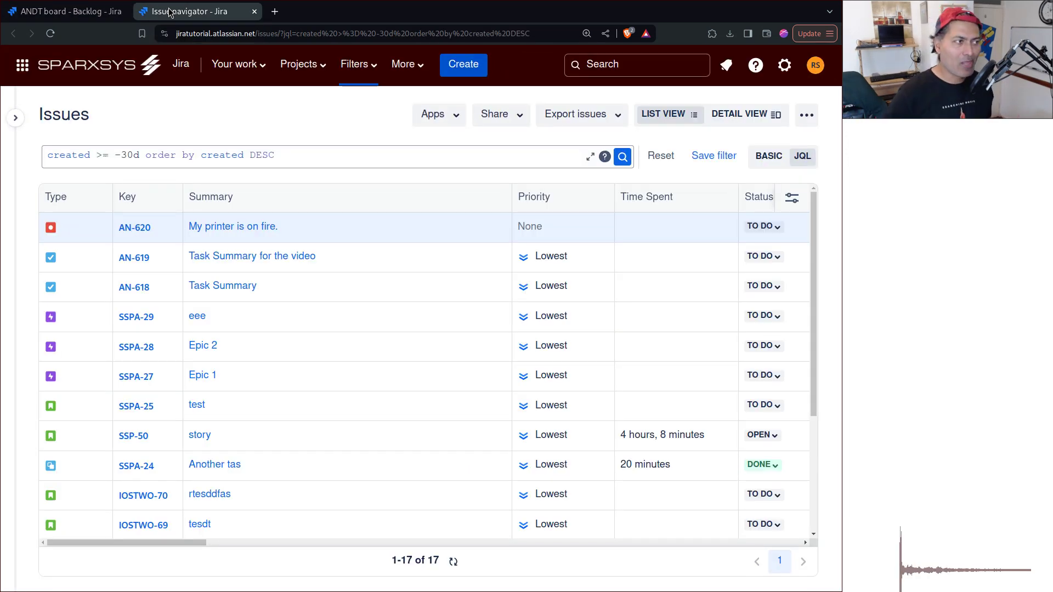
left_click(770, 156)
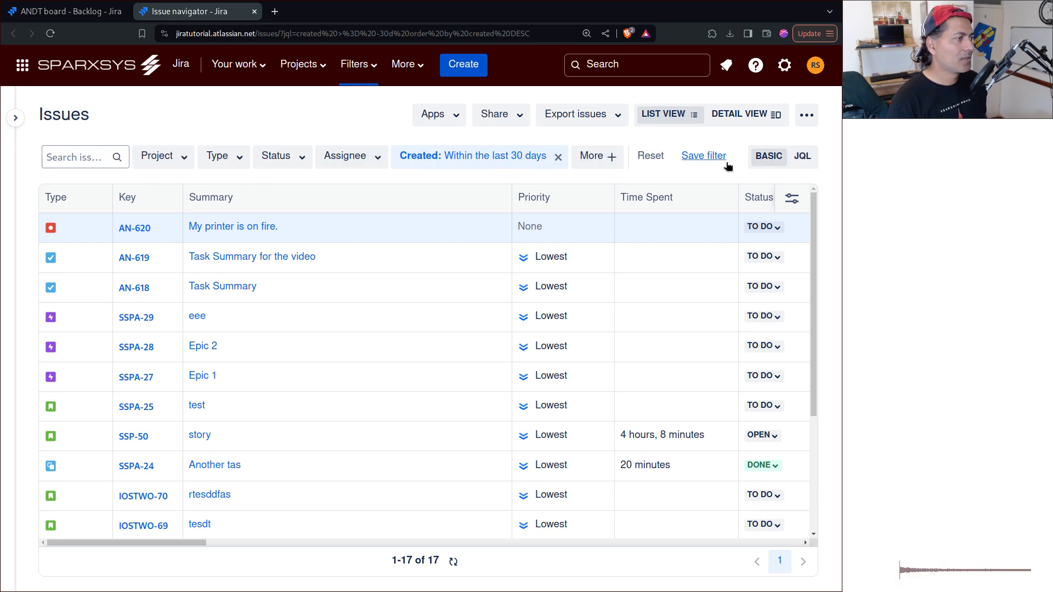
left_click(597, 157)
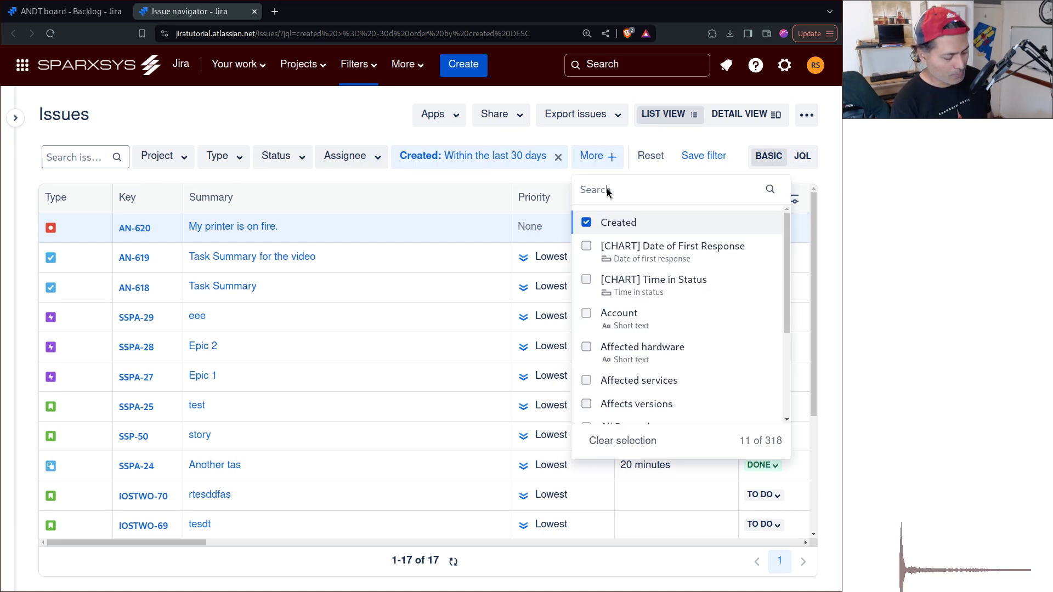
type("report")
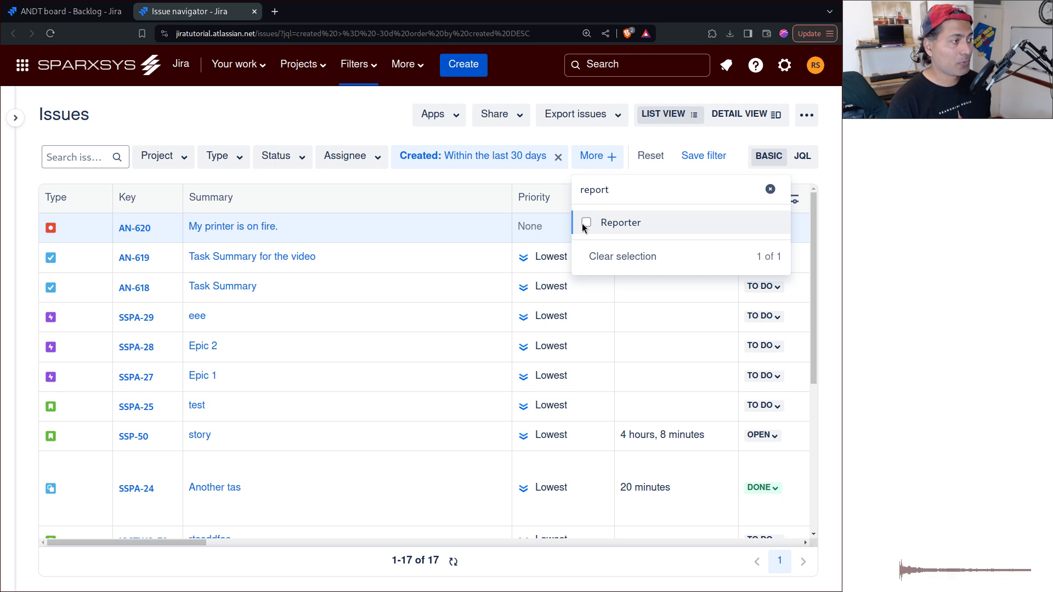
left_click(585, 222)
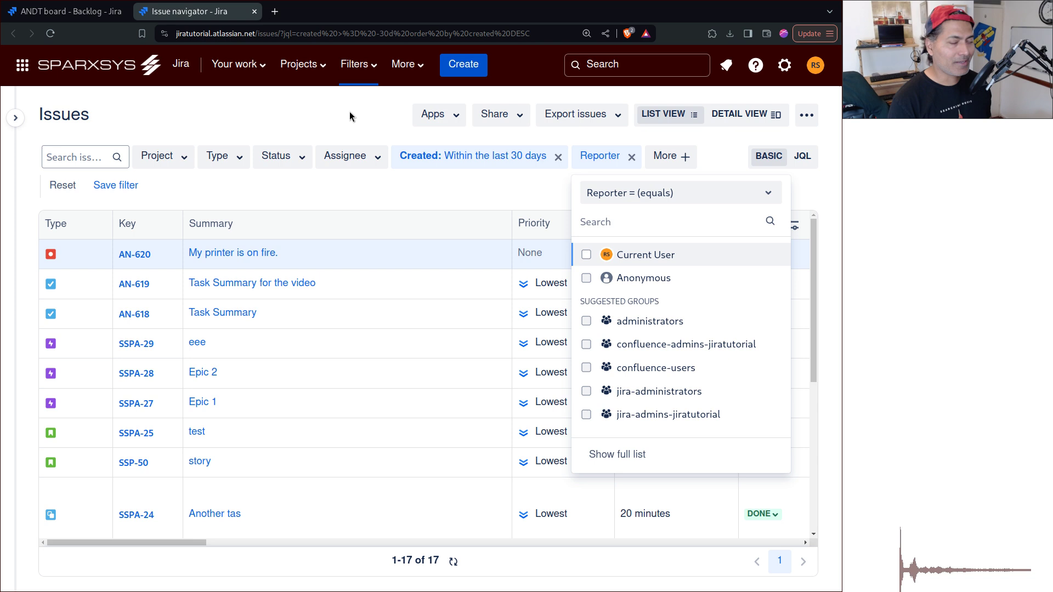
left_click(350, 111)
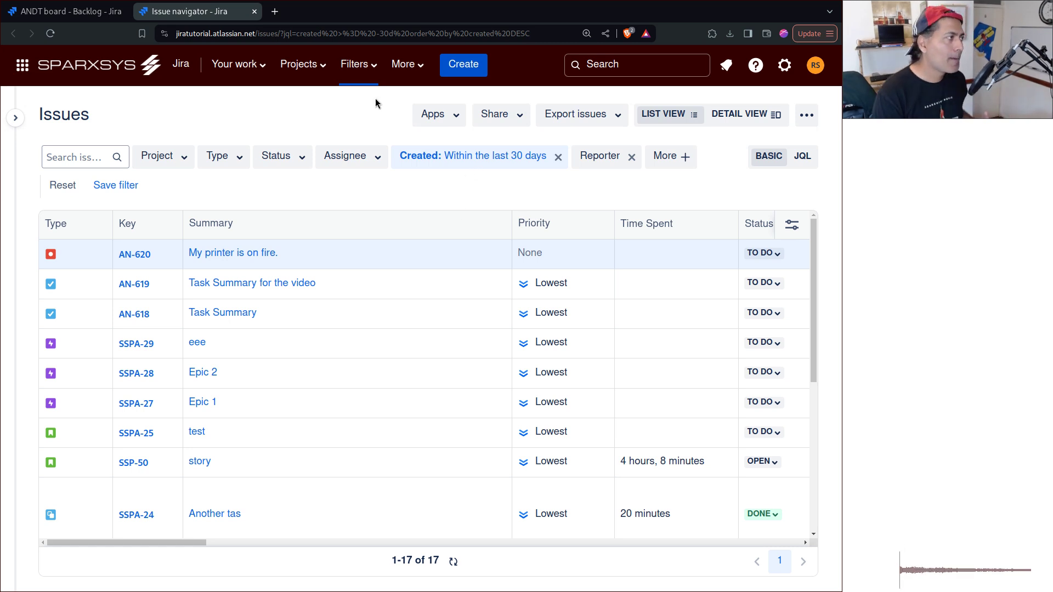
key("ctrl+1")
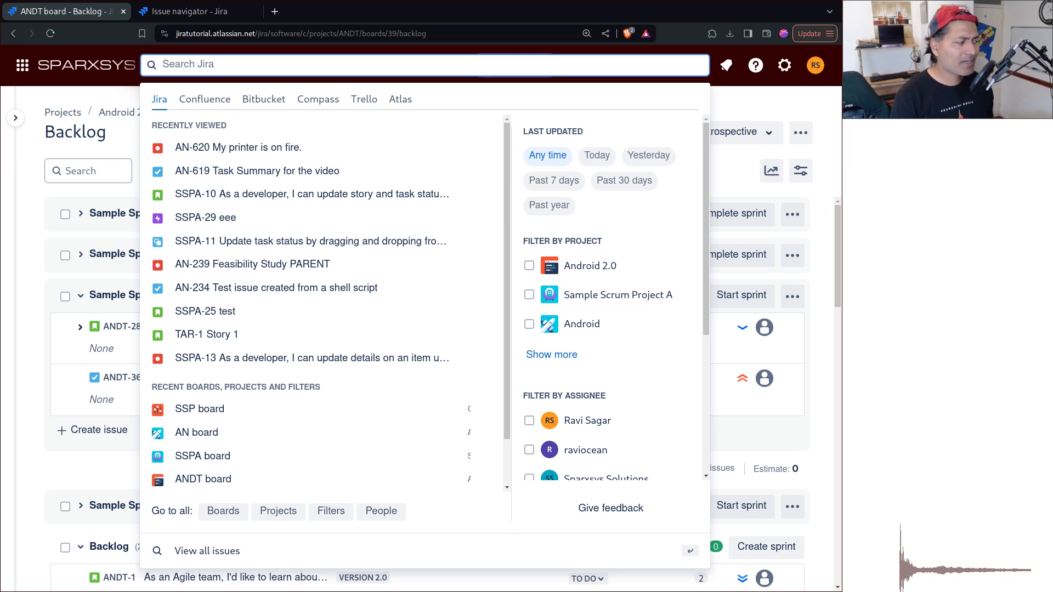
Reload the ANDT board backlog page to dismiss the search panel
left_click(51, 34)
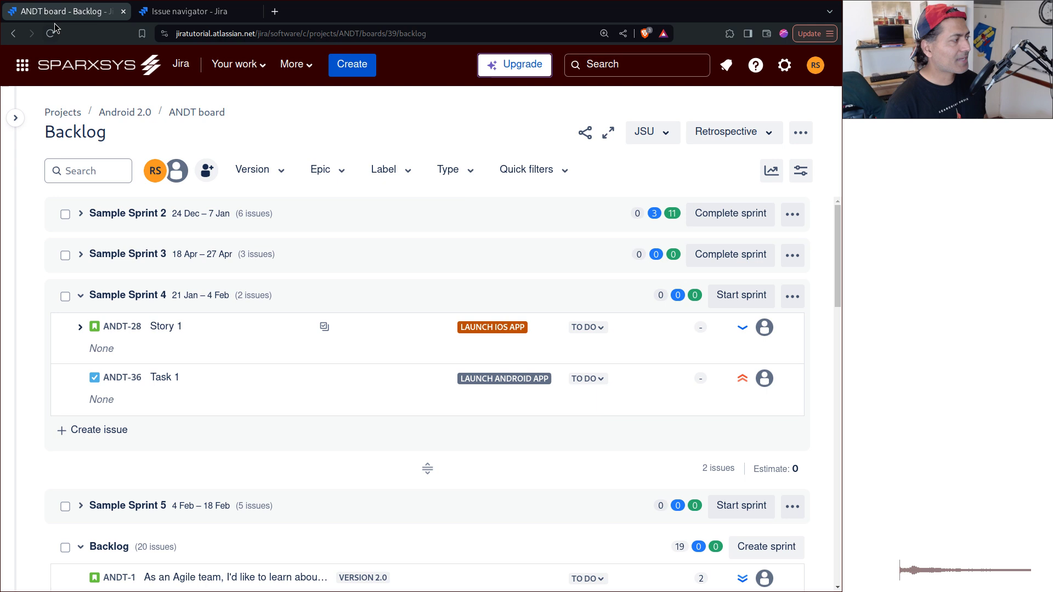
Remove the 'Created within the last 30 days' filter from the issue navigator, then return to the backlog
key("ctrl+Tab")
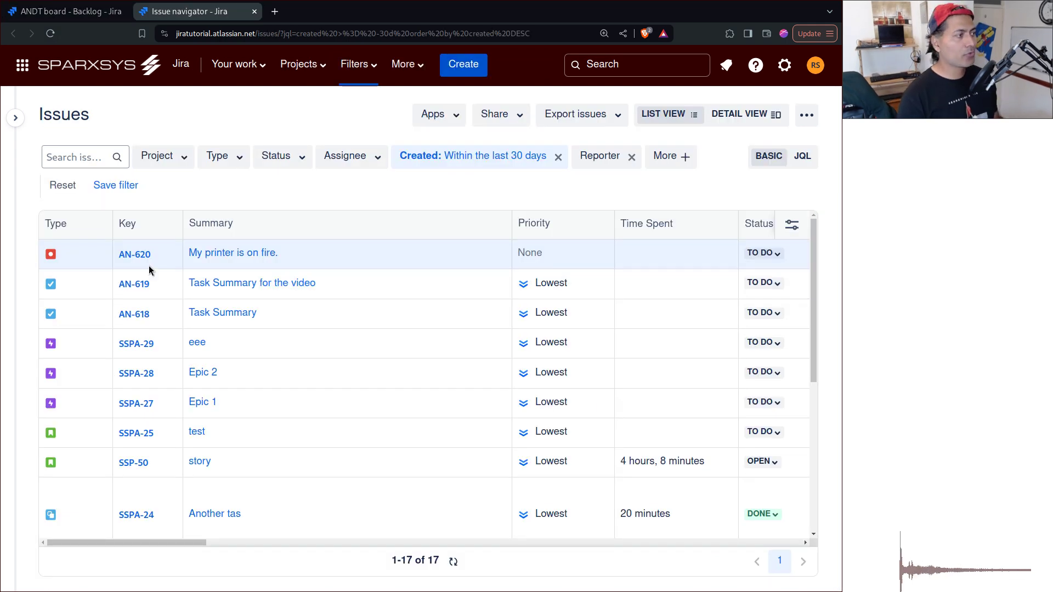
left_click(558, 158)
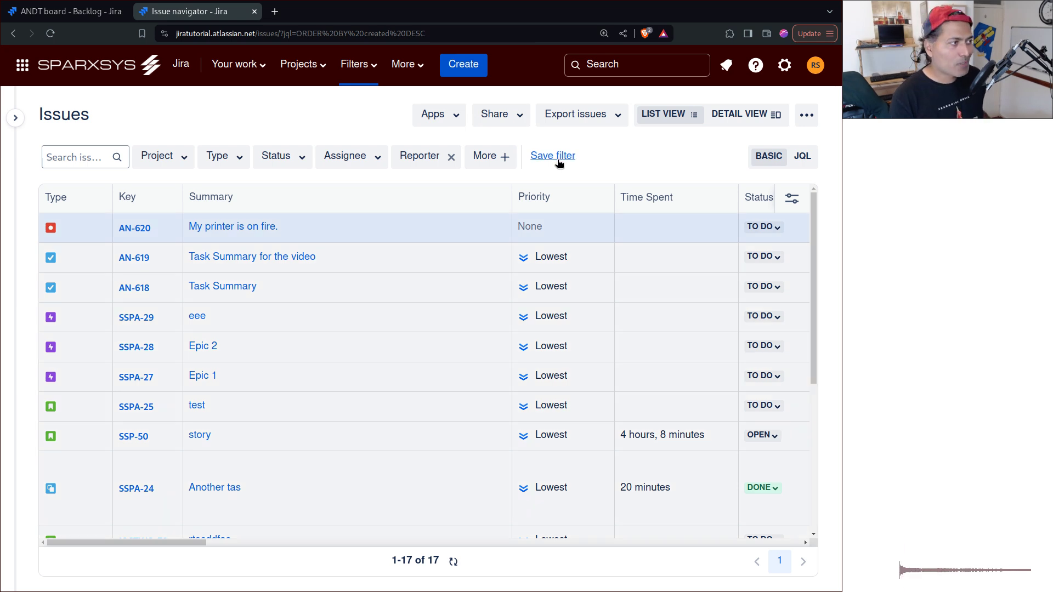
left_click(768, 159)
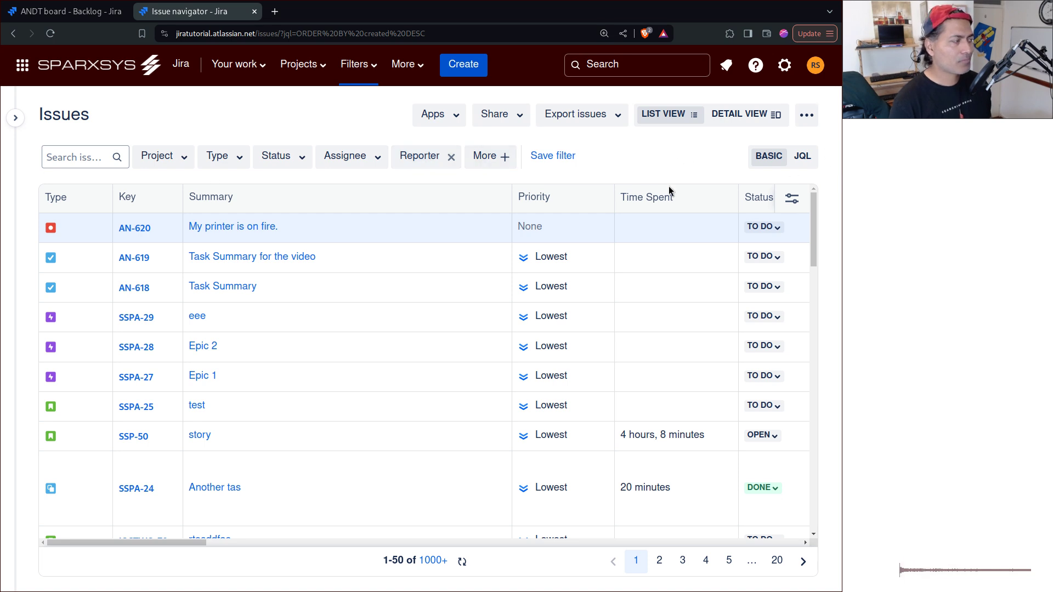
mouse_move(3, 176)
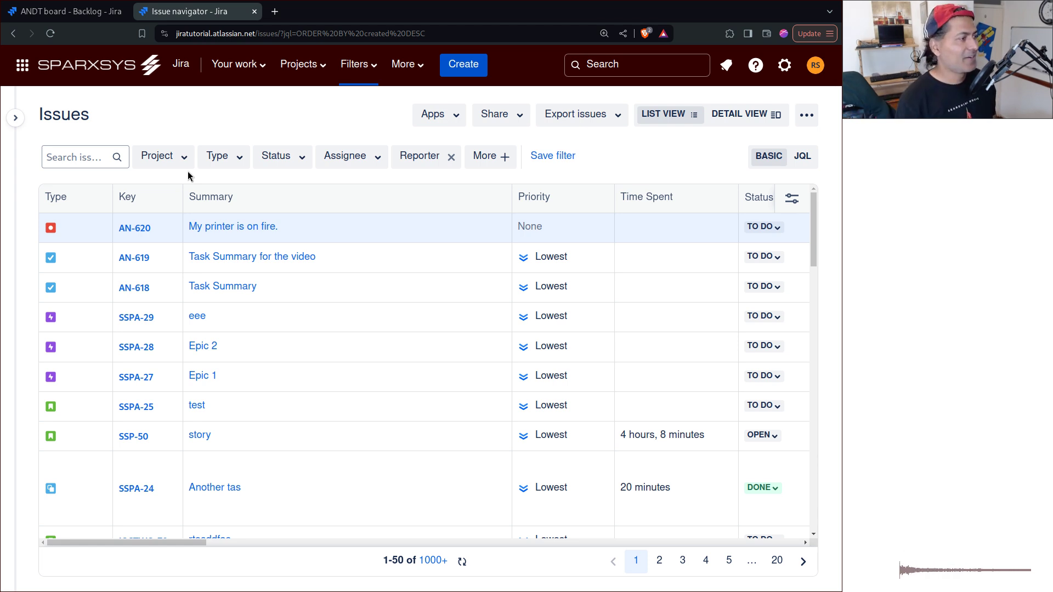
key("ctrl+shift+Tab")
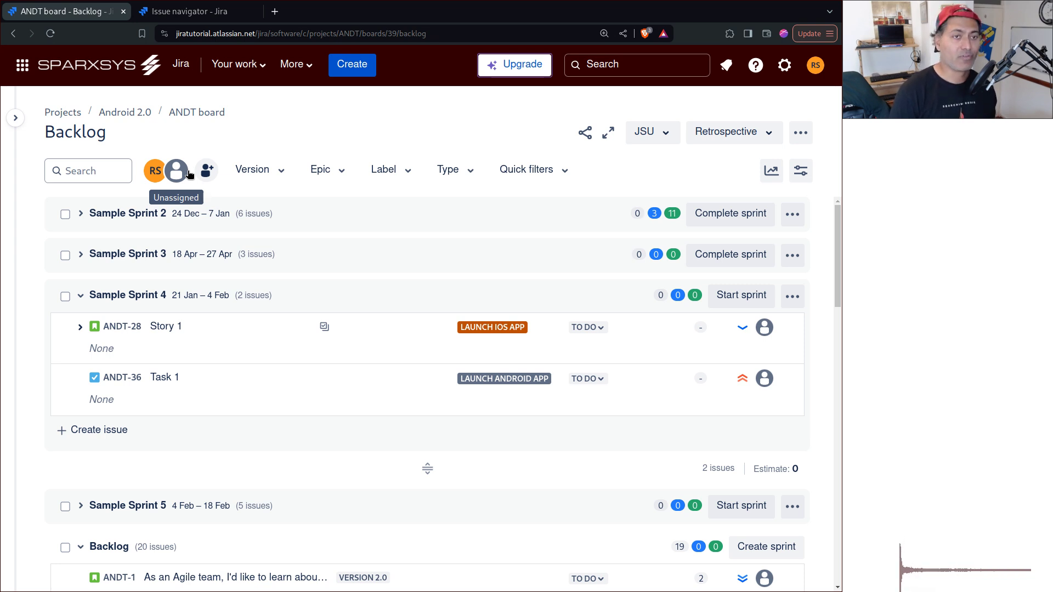
Switch to the issue navigator listing 1000+ issues, newest first with AN-620 on top
key("ctrl+Tab")
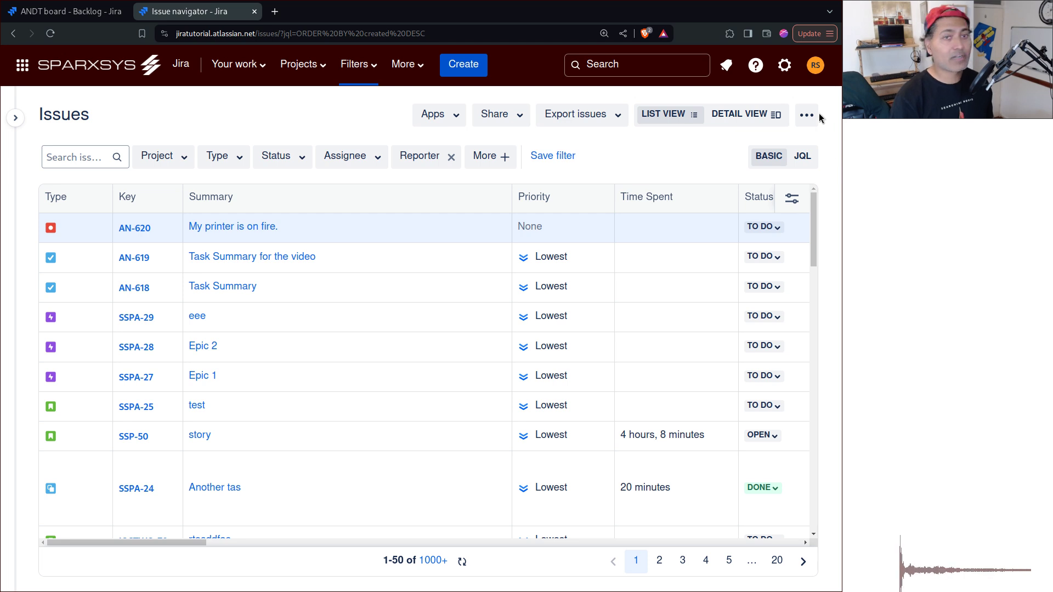
Return to the ANDT board backlog tab showing Sample Sprint 4's Story 1 and Task 1
key("ctrl+shift+Tab")
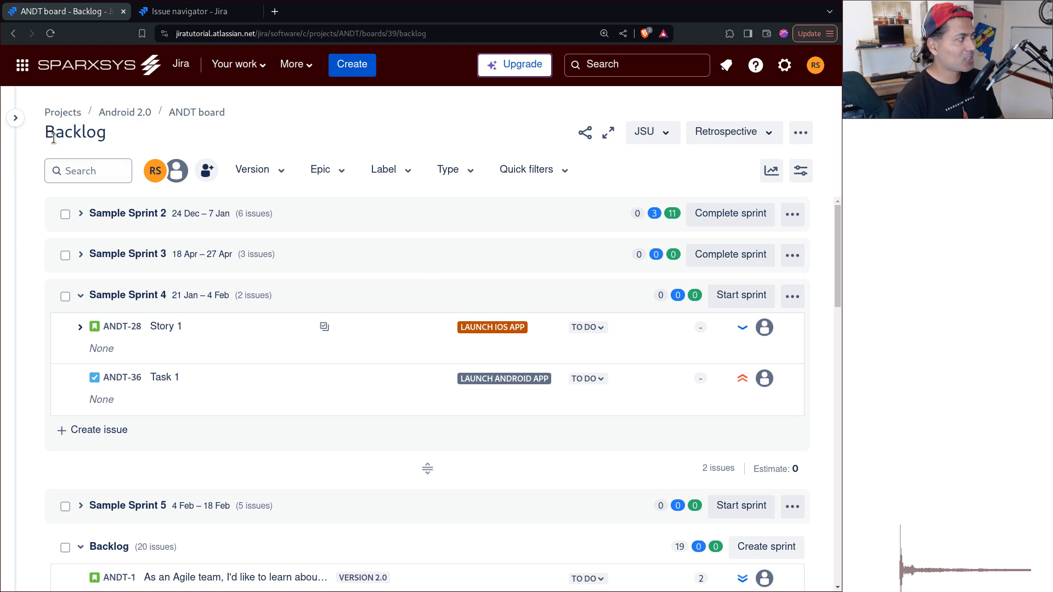
Expand the sidebar, select Sample Sprint 4's issues, and expand Sample Sprint 3 to show ANDT-26, ANDT-32, ANDT-27
left_click(16, 118)
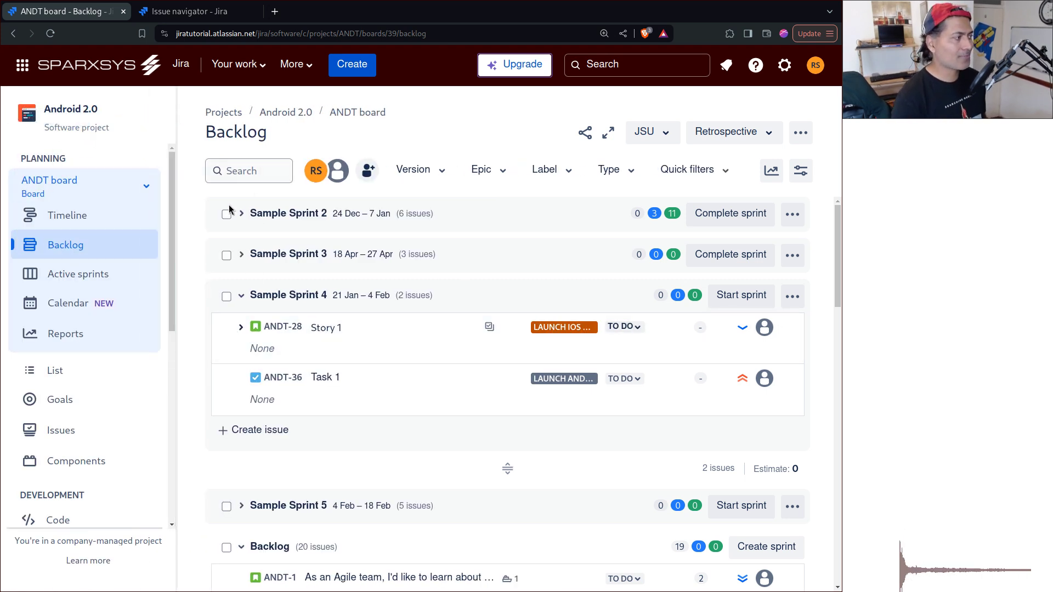
left_click(225, 297)
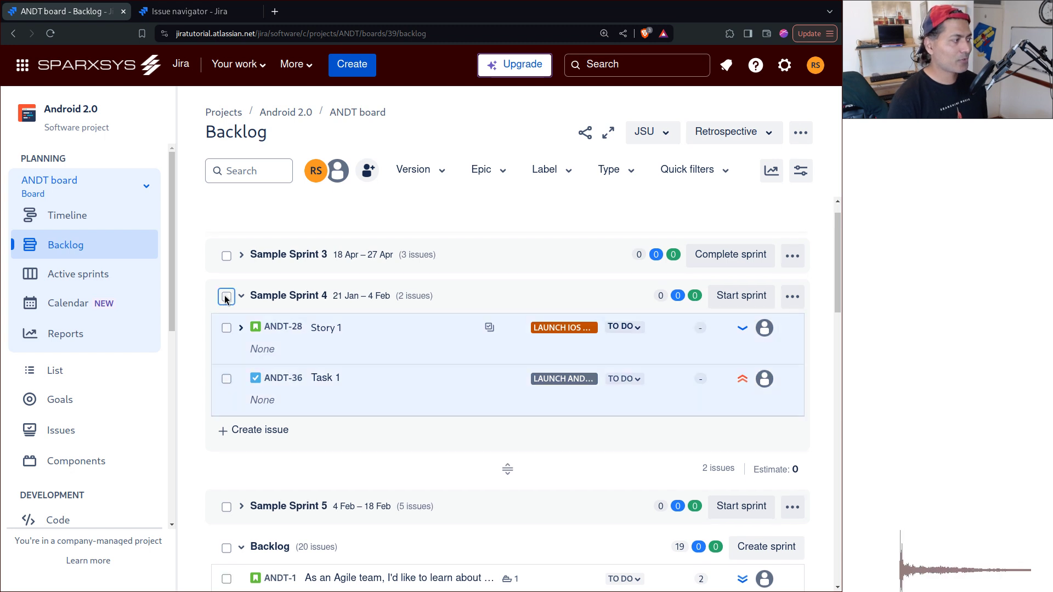
left_click(226, 256)
left_click(227, 256)
left_click(241, 255)
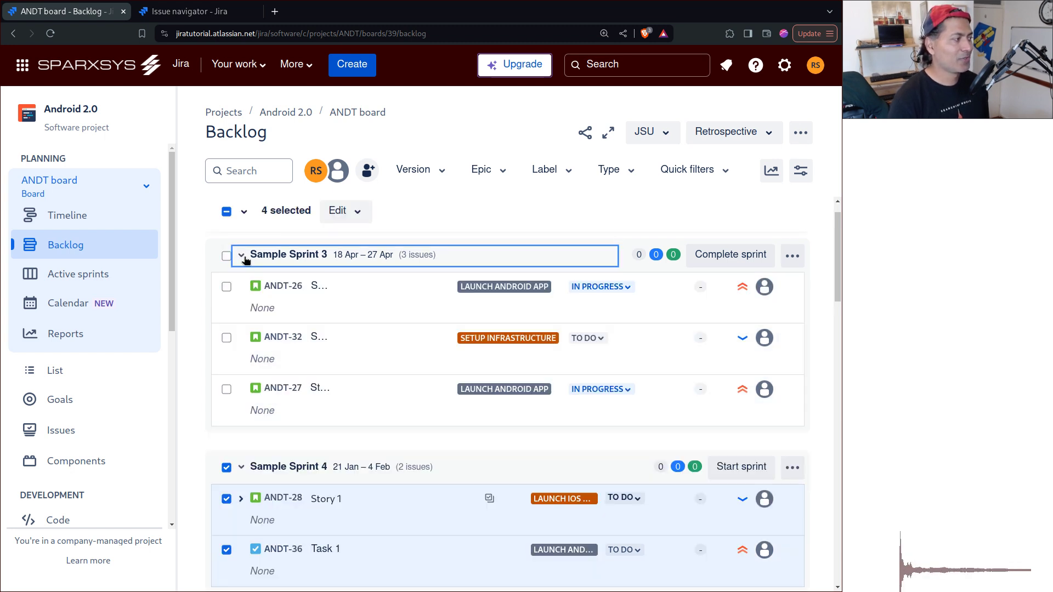
left_click(226, 286)
left_click(226, 286)
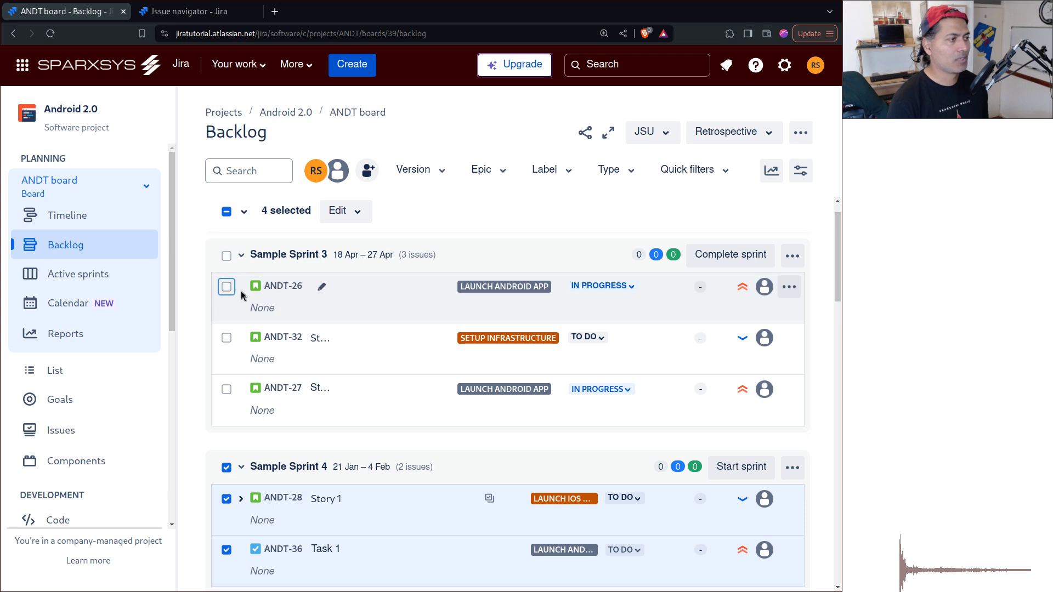
Start a bulk field edit of the four issues, cancel it, then clear all backlog selections
left_click(355, 217)
left_click(411, 213)
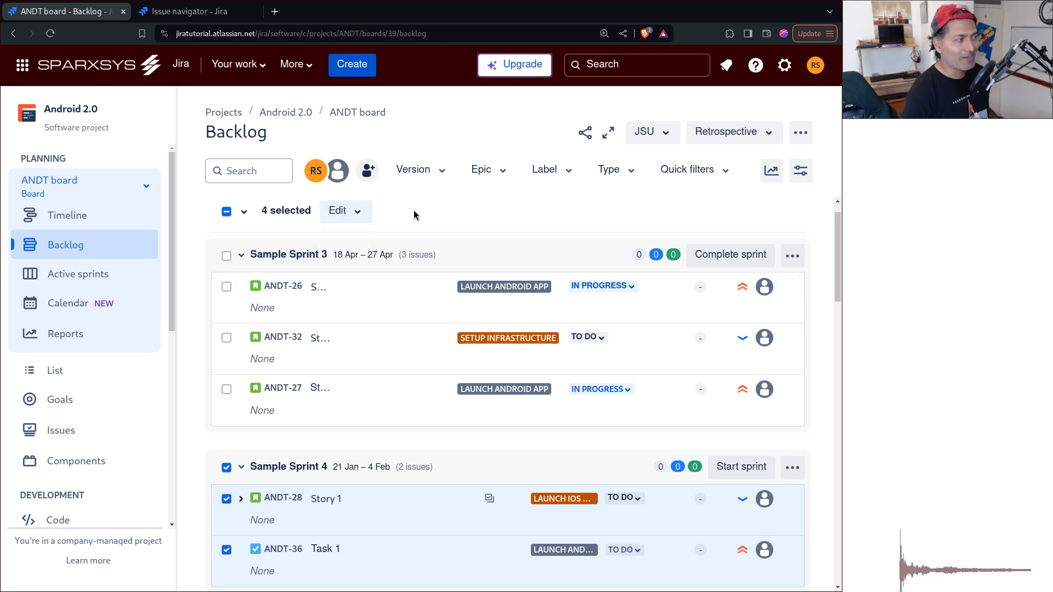
left_click(344, 216)
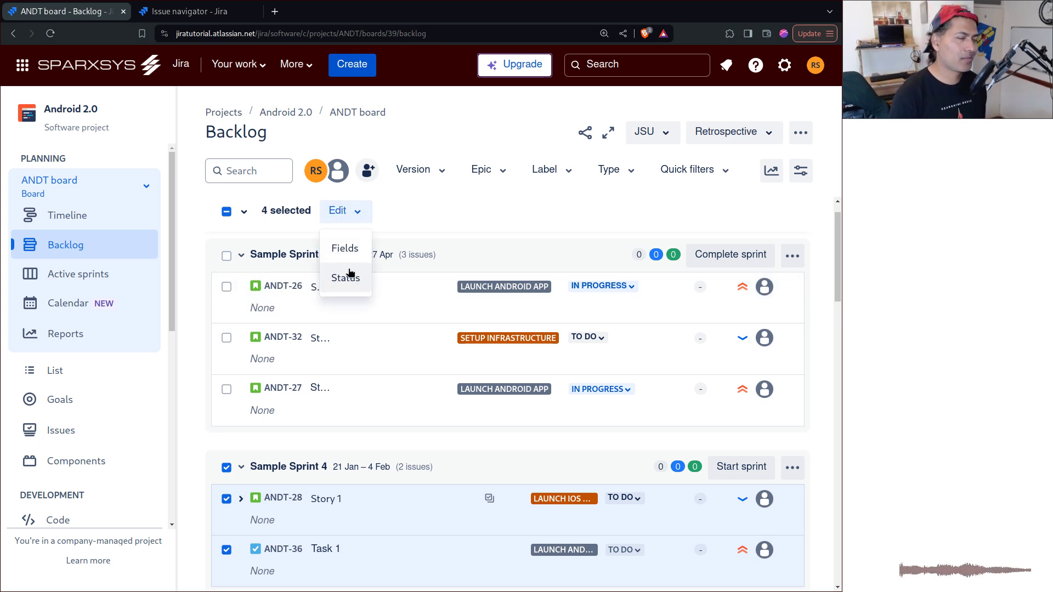
left_click(347, 248)
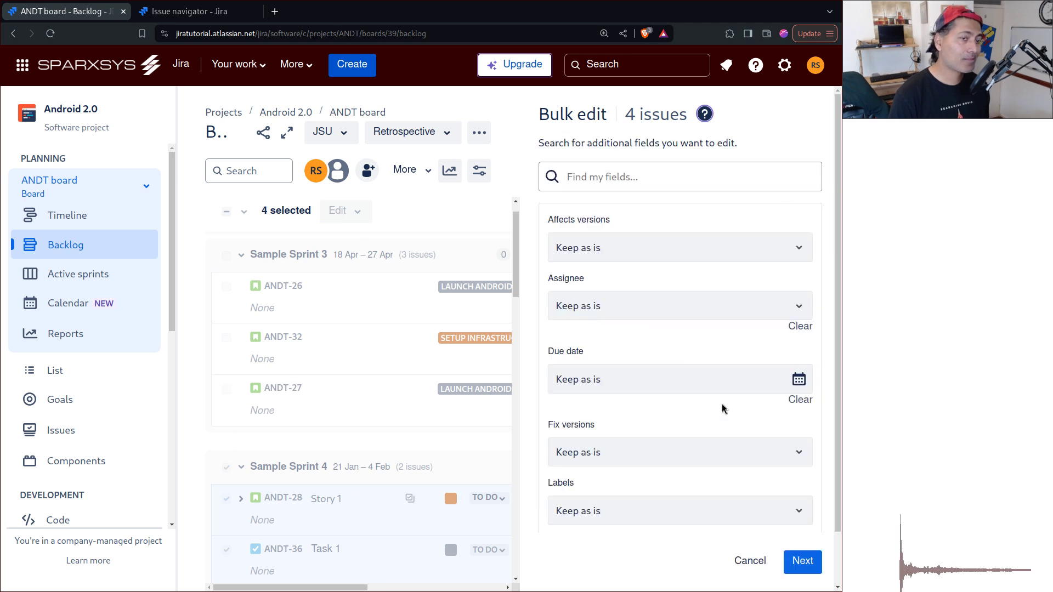
left_click(760, 566)
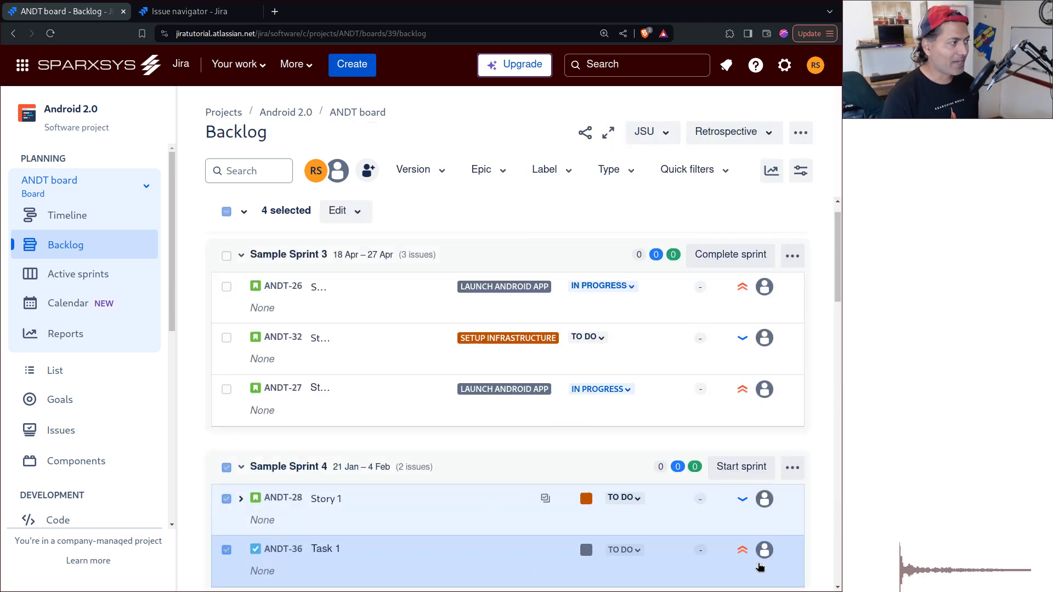
left_click(227, 213)
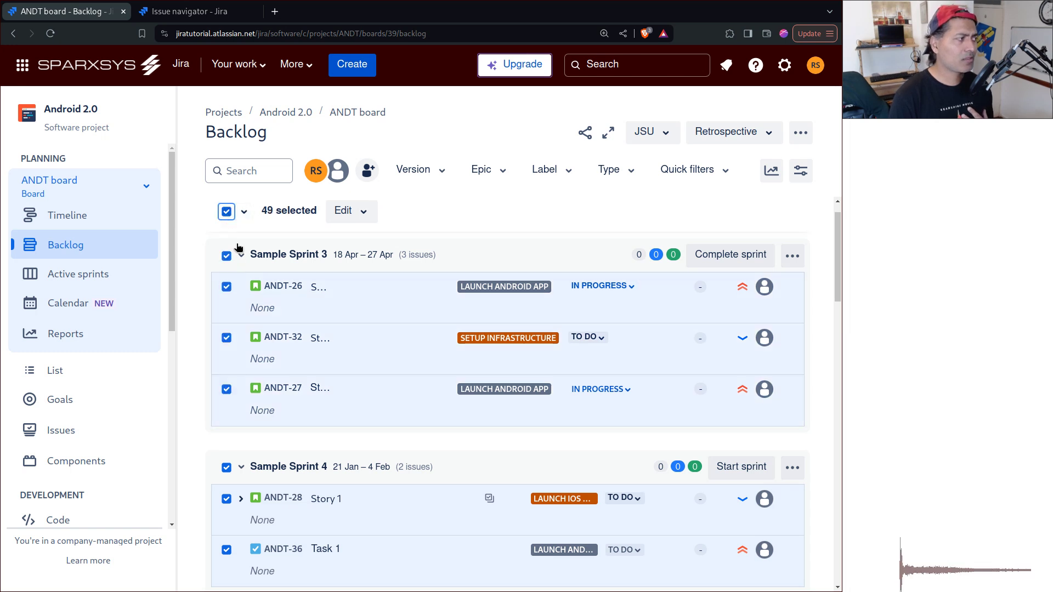
left_click(226, 212)
Collapse the sidebar, search the board for 'repo' then clear it, and leave Quick filters unapplied
left_click(258, 164)
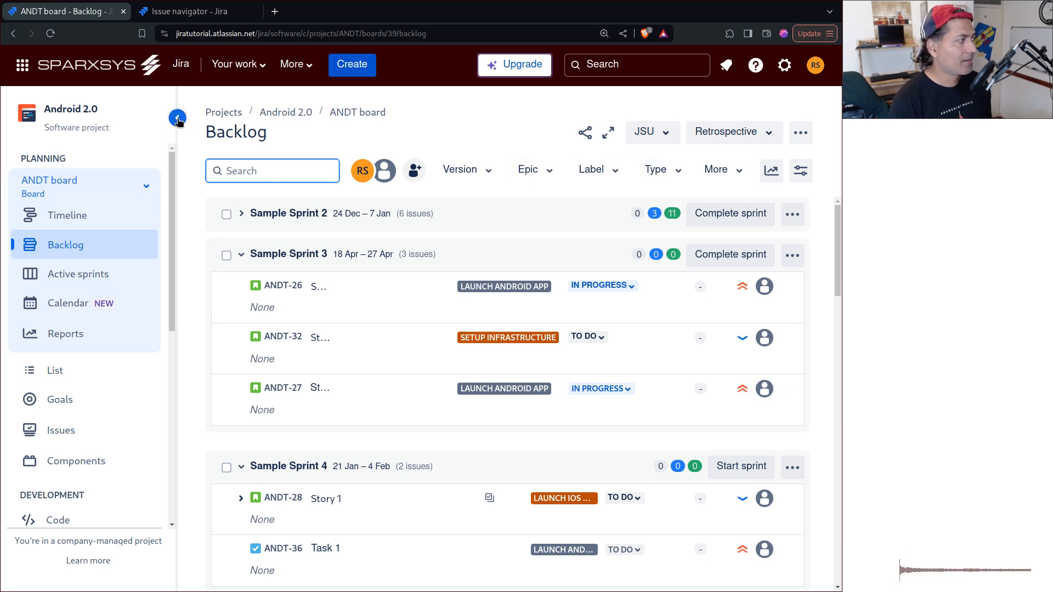
left_click(178, 119)
left_click(123, 171)
type("re")
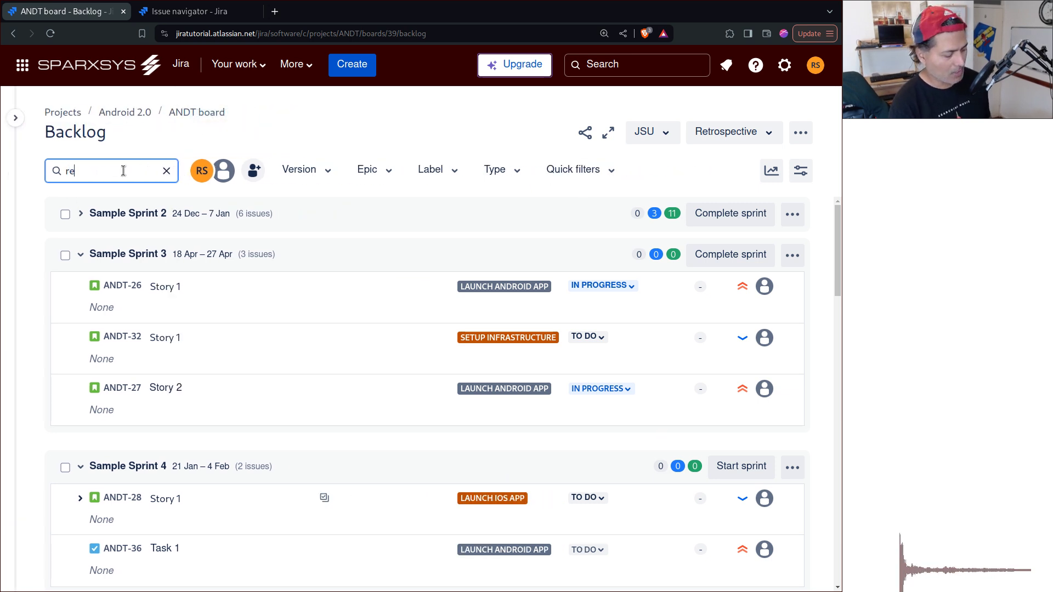
type("po")
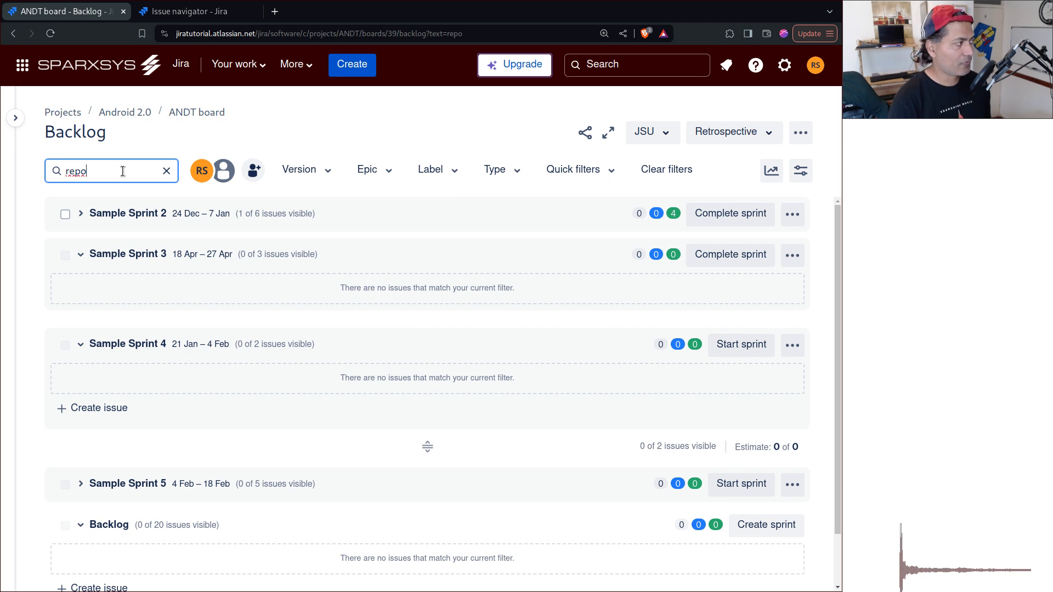
key("BackSpace")
key("BackSpace")
key("BackSpace")
key("BackSpace")
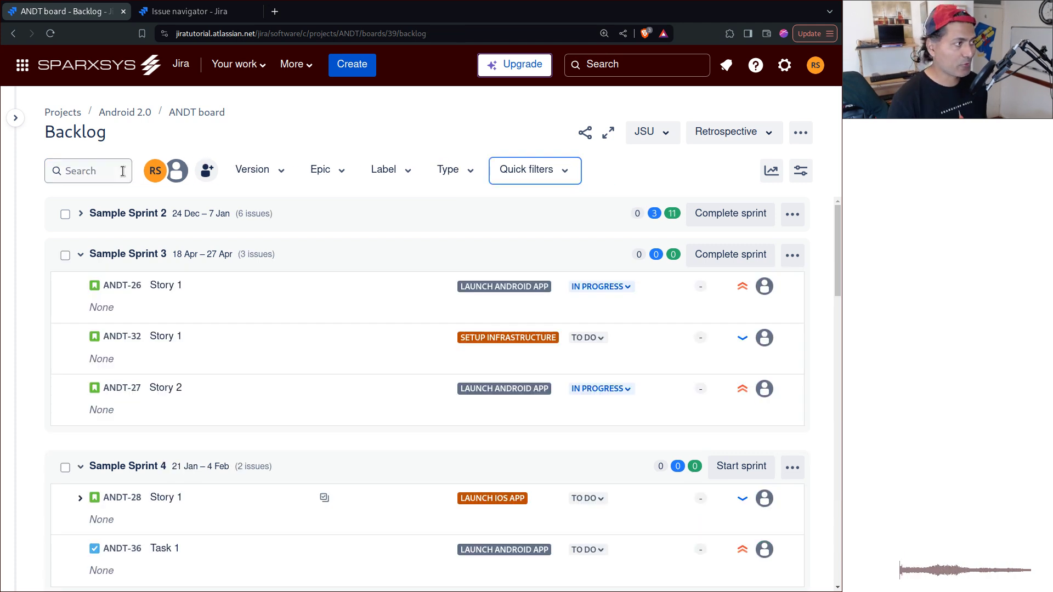
left_click(565, 171)
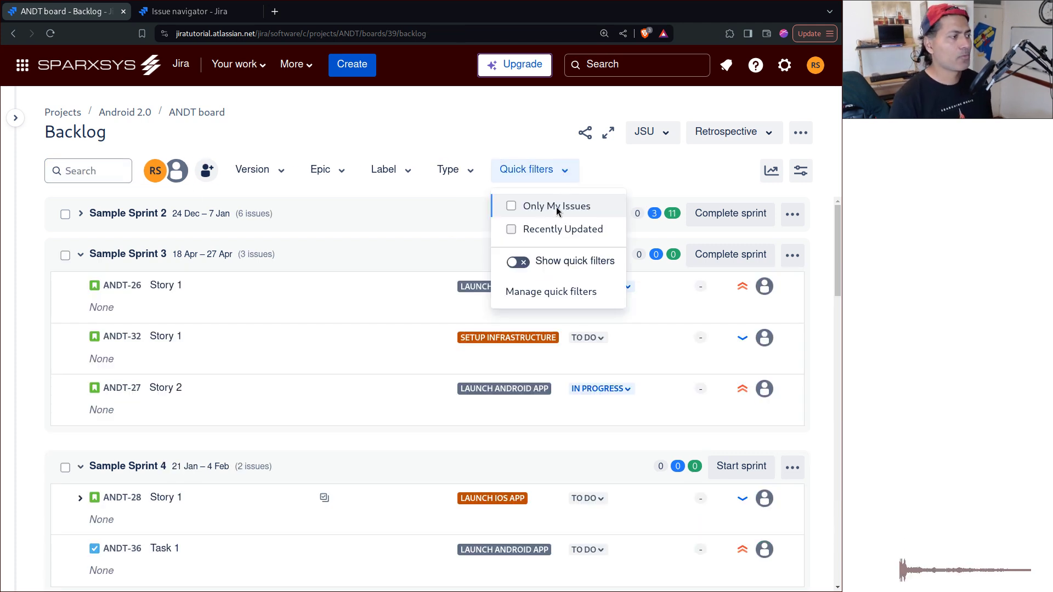
left_click(678, 172)
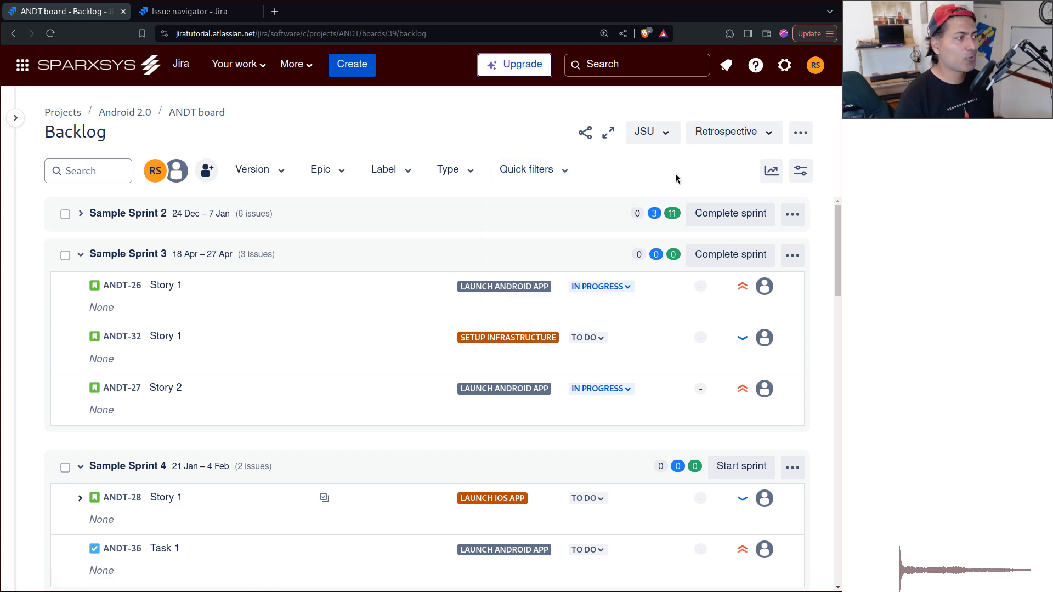
Check the issue navigator tab, then return to the ANDT board backlog
key("ctrl+Tab")
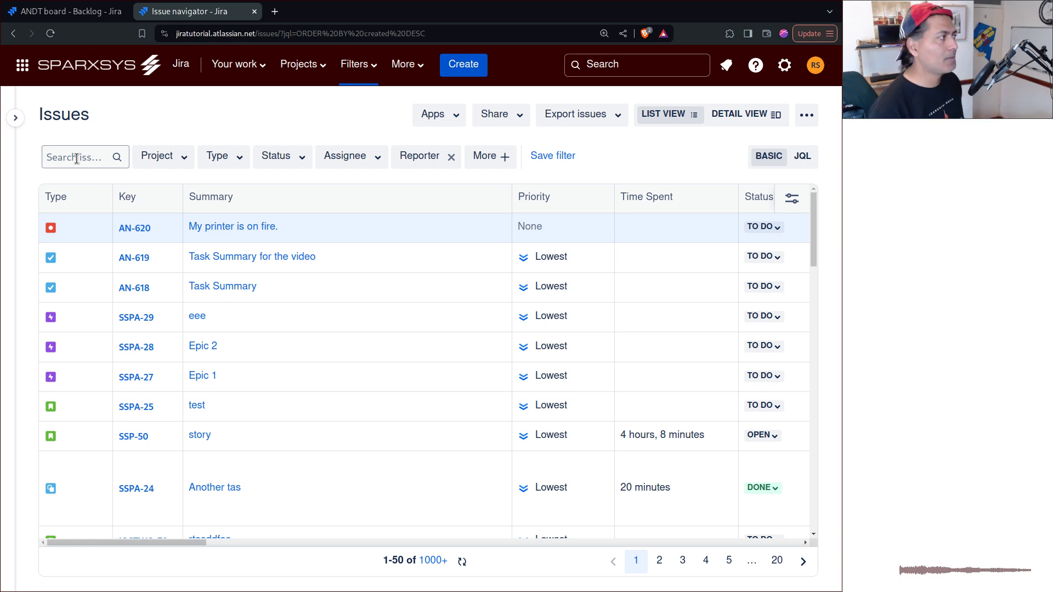
key("ctrl+shift+Tab")
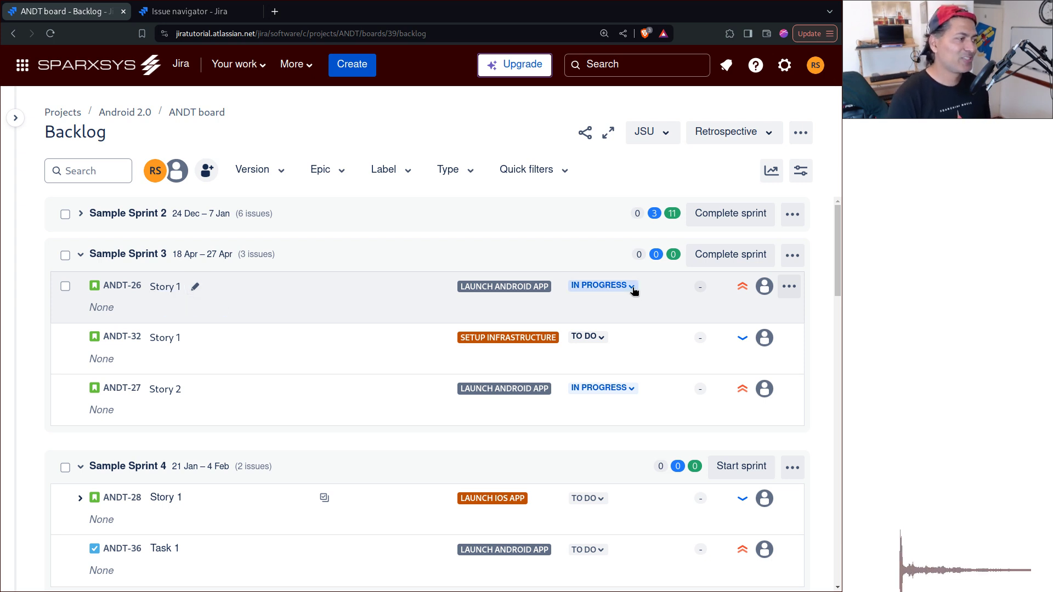
Move ANDT-26 to epic ANDT-53 Some functionality, leave story points unchanged, and open its details
left_click(524, 289)
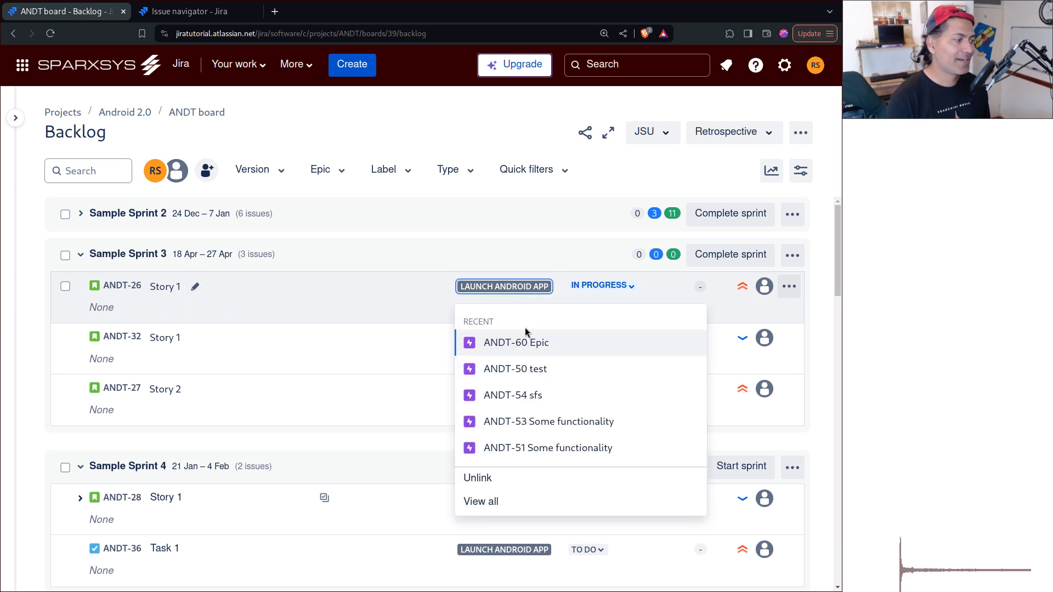
left_click(512, 423)
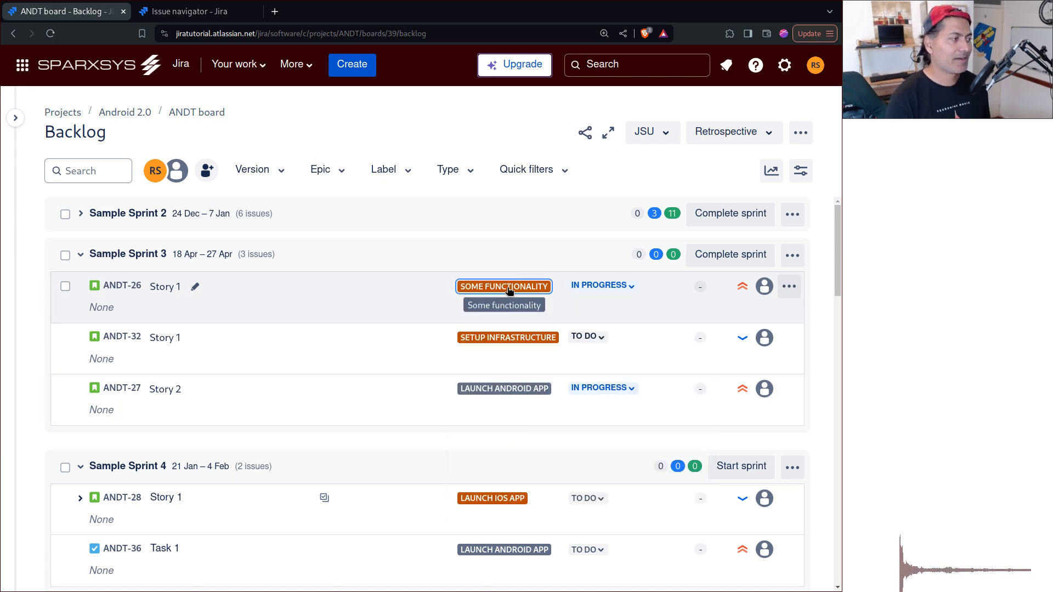
left_click(700, 286)
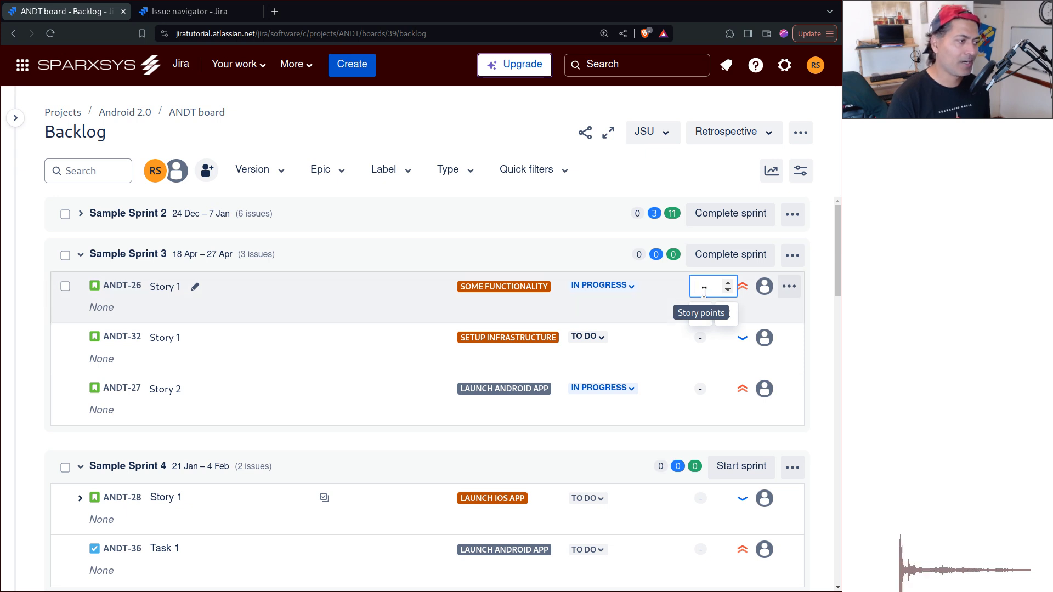
left_click(622, 174)
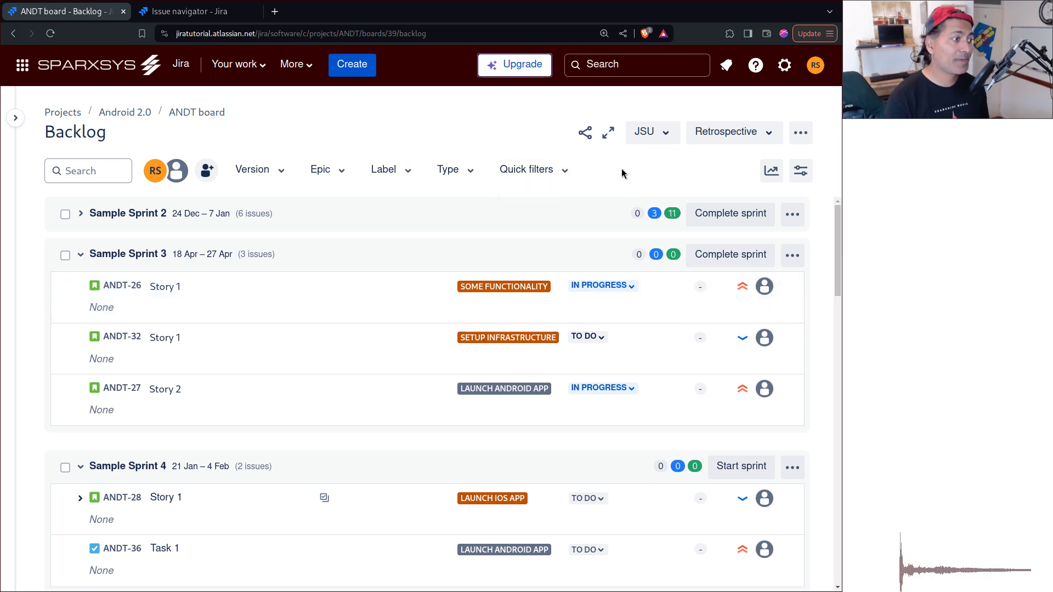
left_click(245, 308)
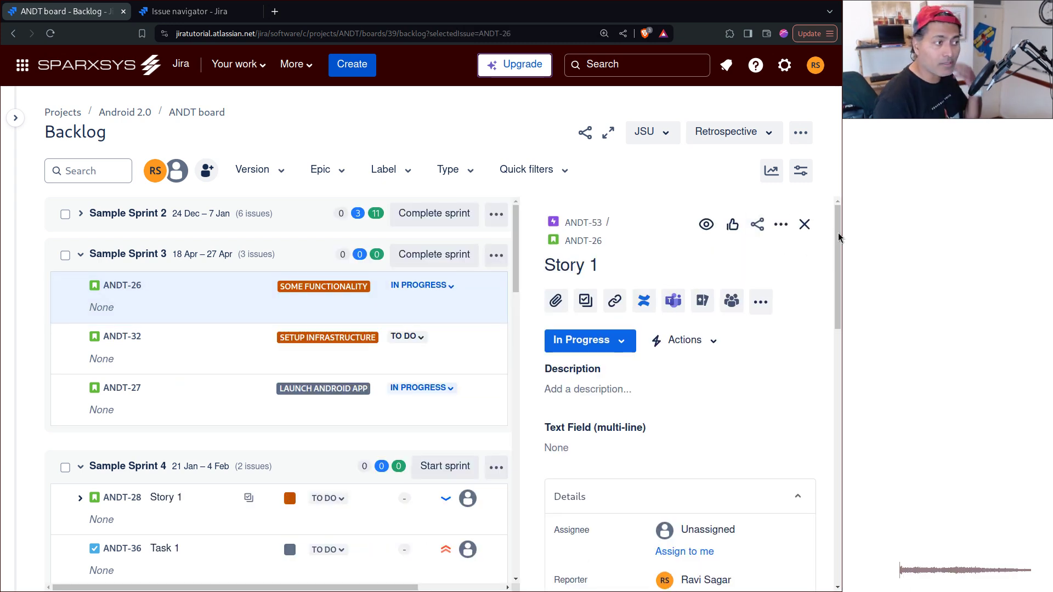
left_click(804, 224)
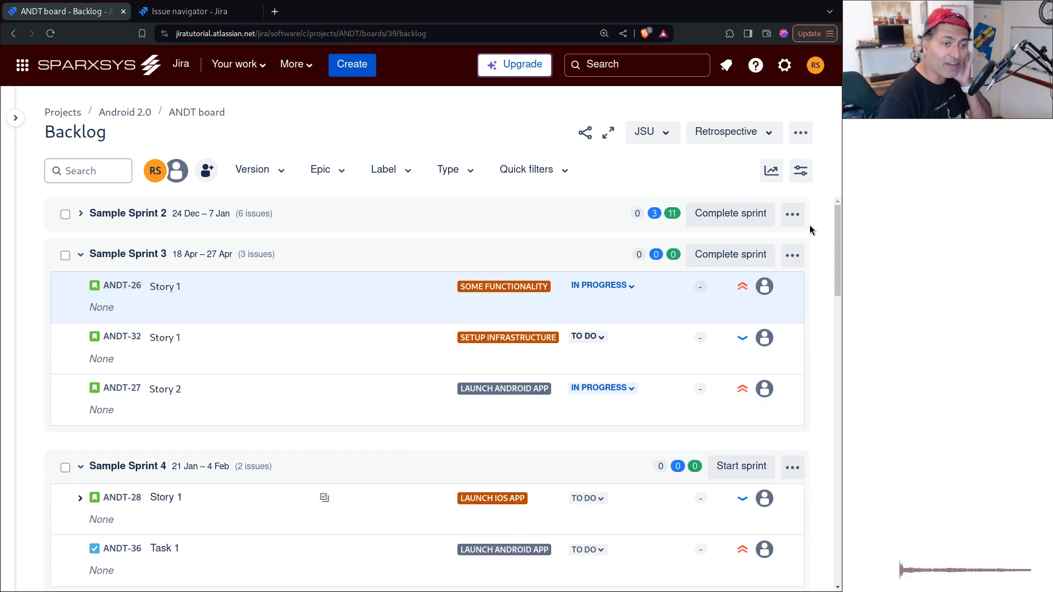